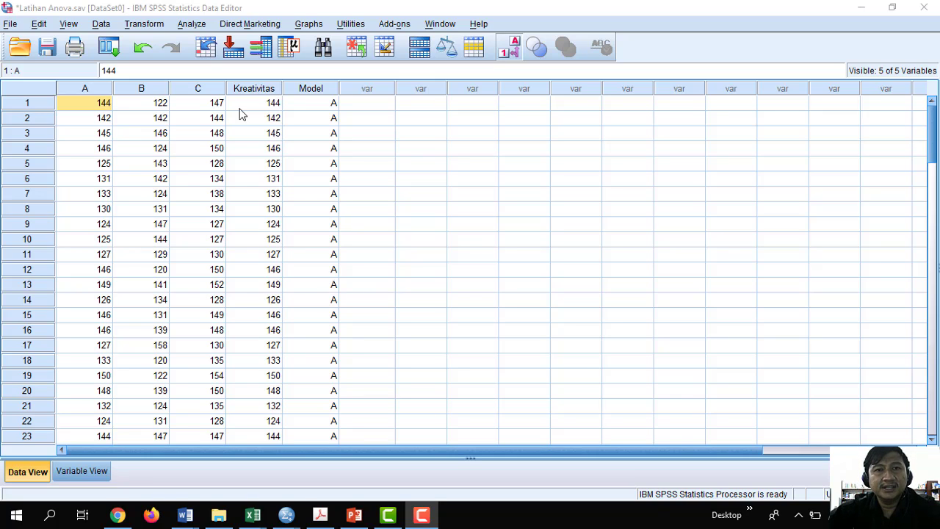
Step: Examine the A, B, C, Kreativitas and Model data columns and how these variables are defined
click(91, 92)
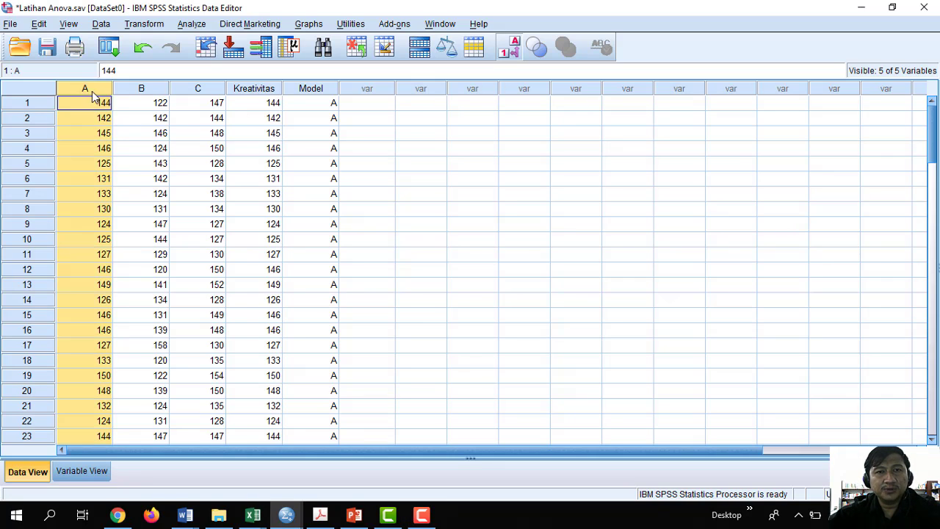
drag(91, 96, 303, 95)
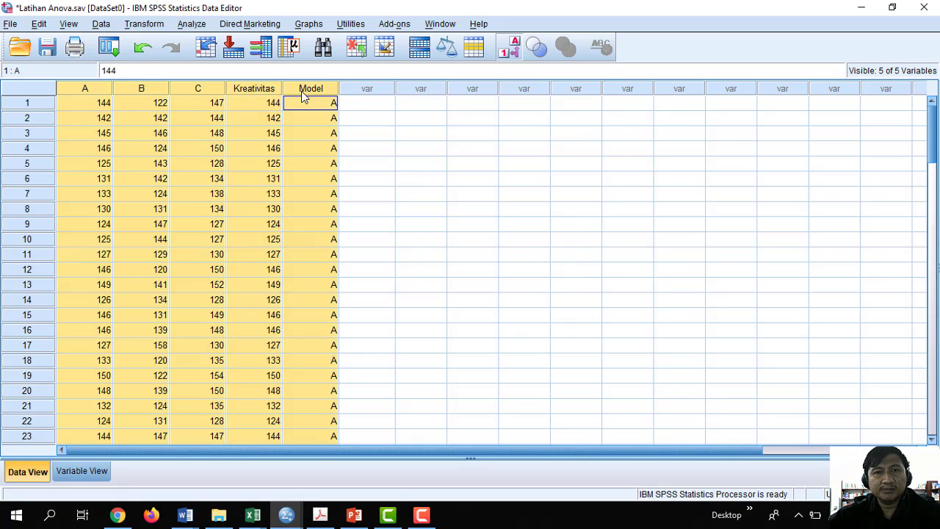
click(255, 107)
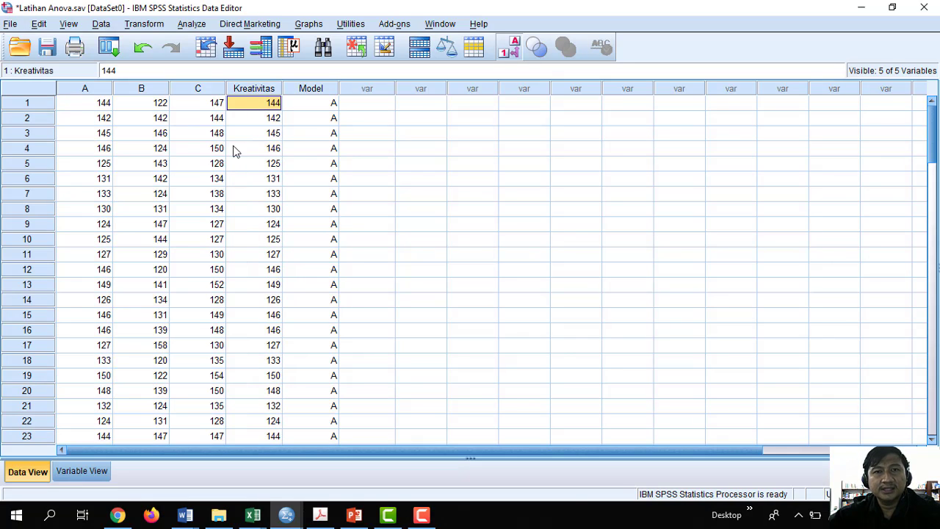
click(255, 89)
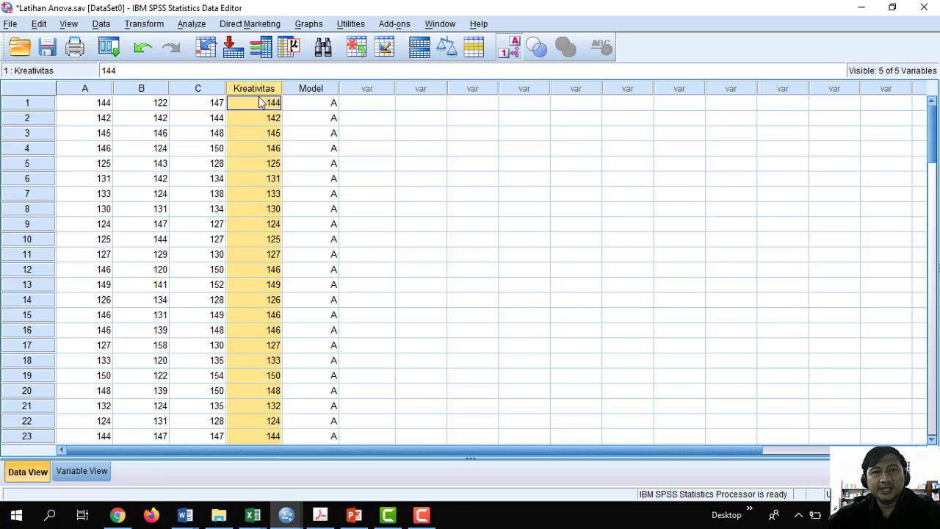
click(305, 90)
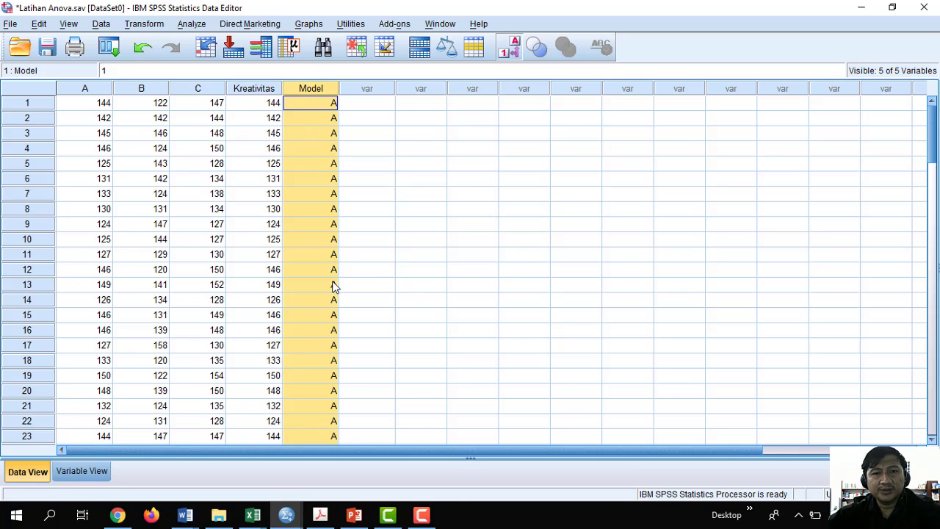
click(83, 473)
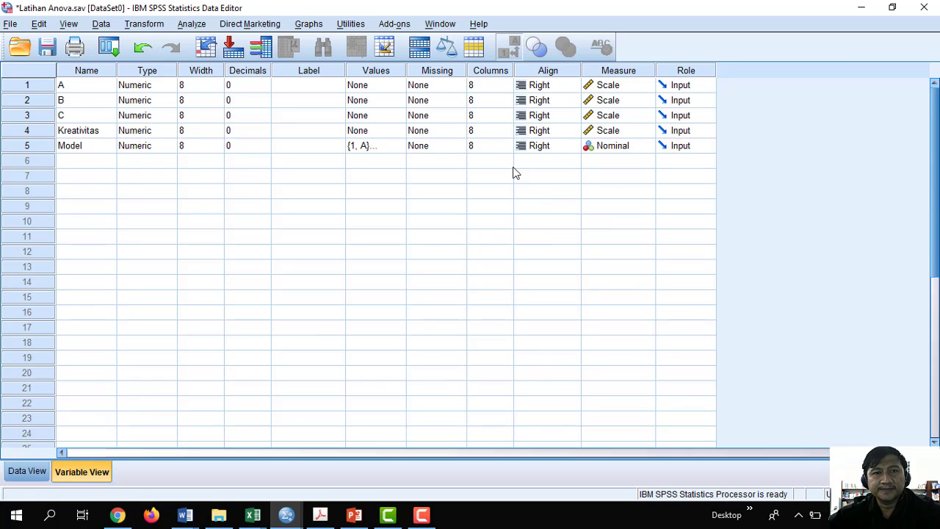
click(26, 471)
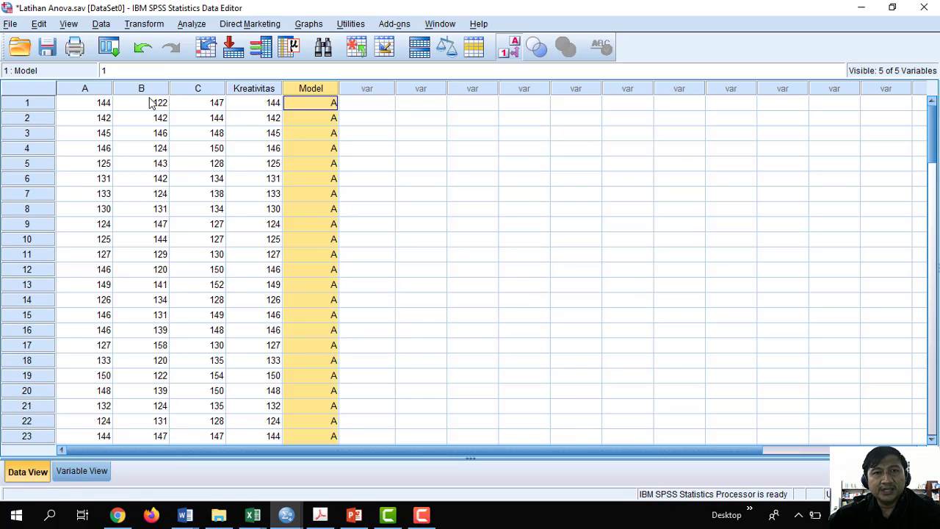
Step: Compare the separate group columns A, B and C with the stacked layout of the Kreativitas and Model columns
click(79, 89)
shift+click(195, 89)
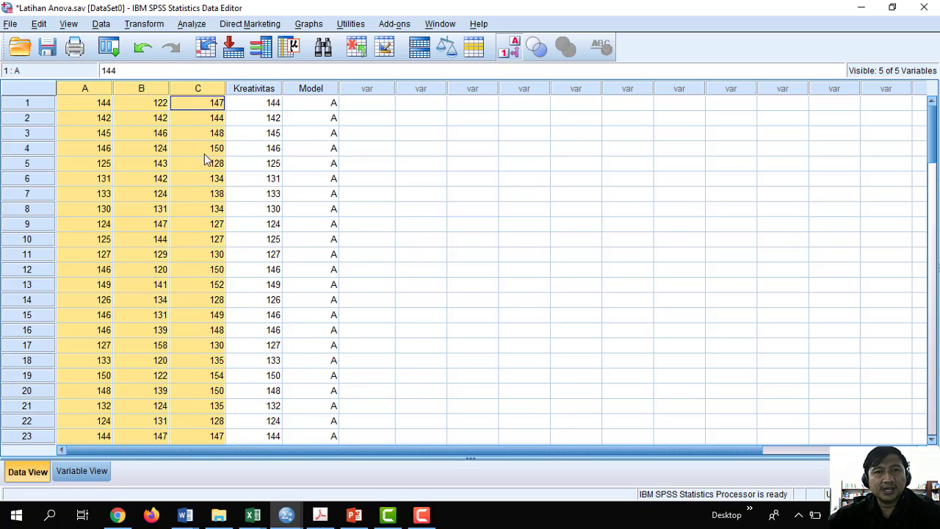
scroll(187, 181, down, 5)
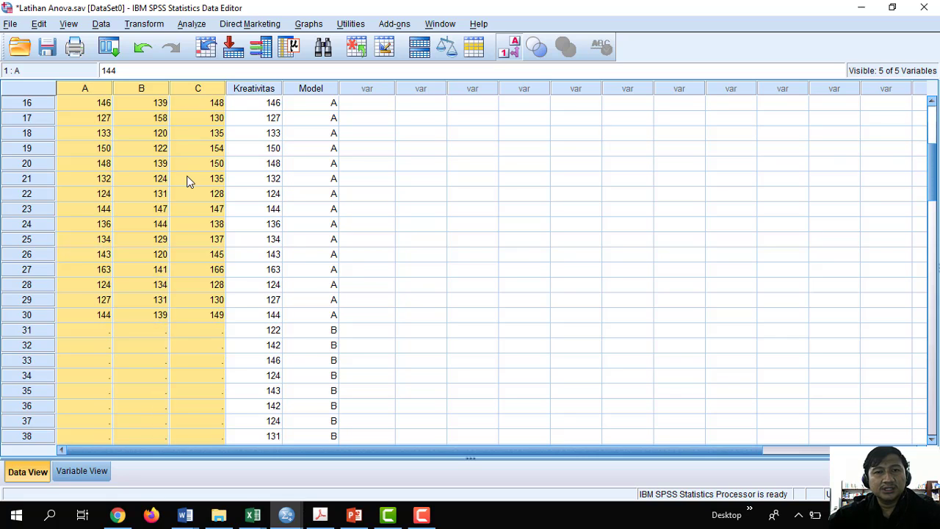
scroll(187, 182, up, 5)
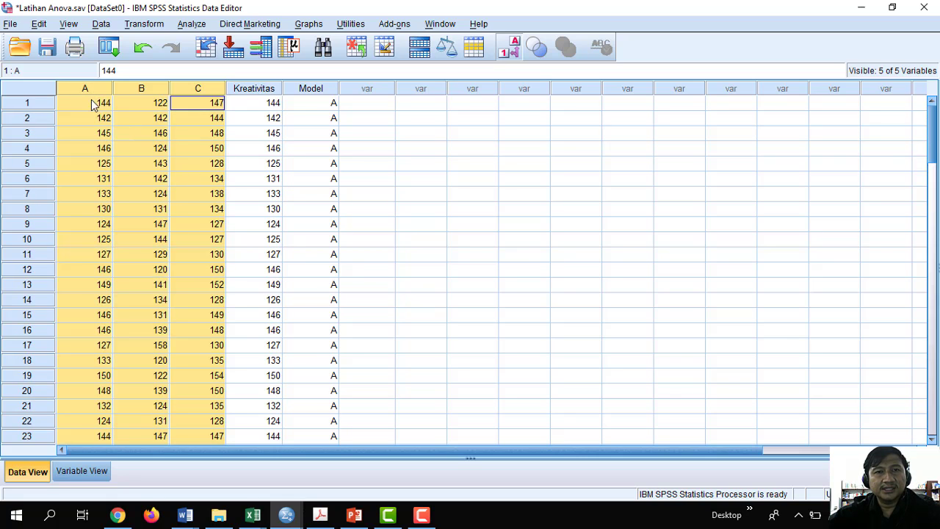
click(367, 107)
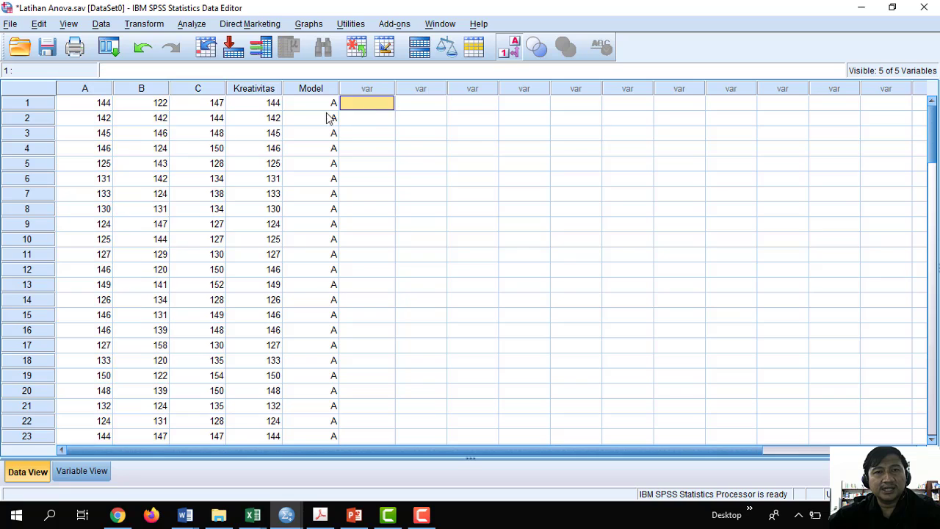
click(263, 93)
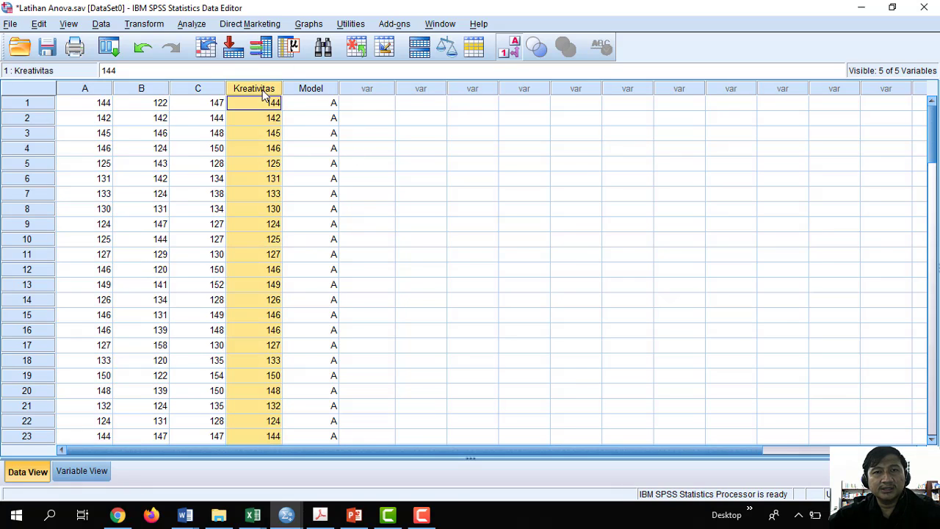
shift+click(314, 91)
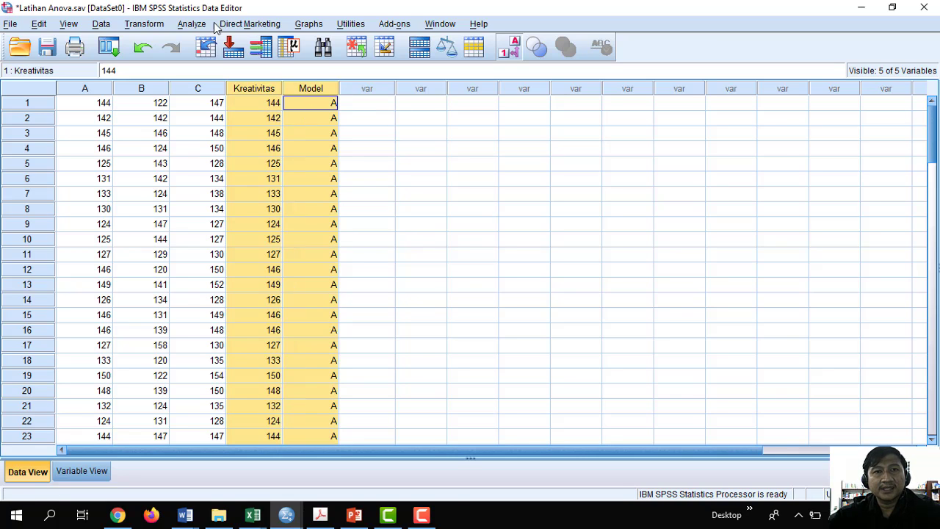
Step: Set up a One-Way ANOVA with Kreativitas as the dependent variable and Model as the factor
click(202, 26)
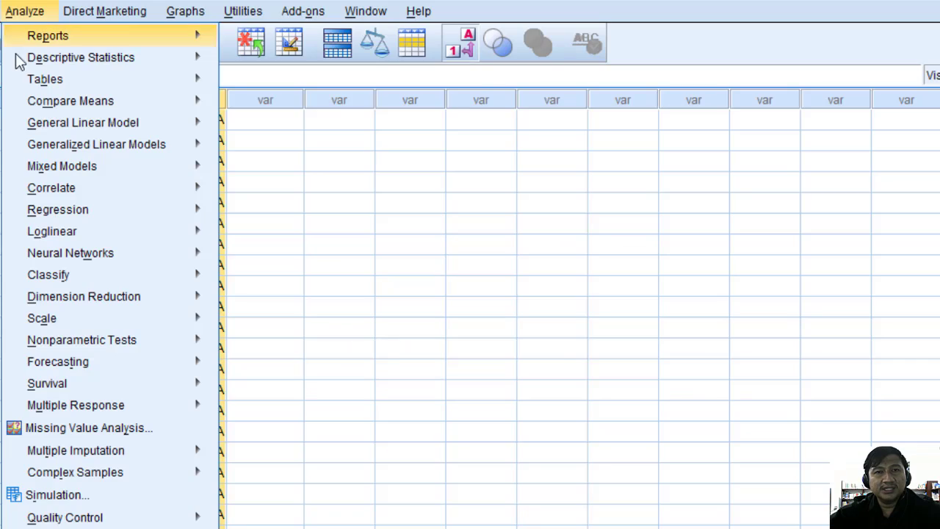
mouse_move(199, 88)
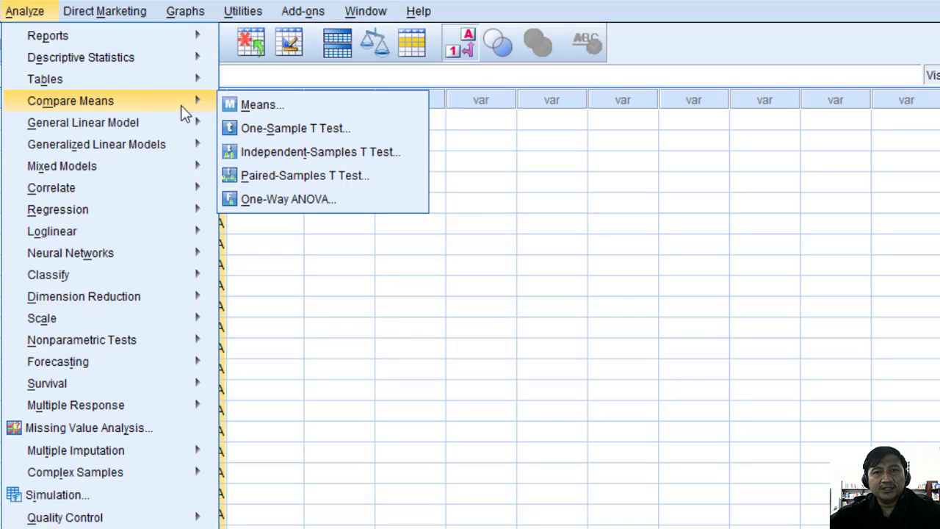
click(357, 210)
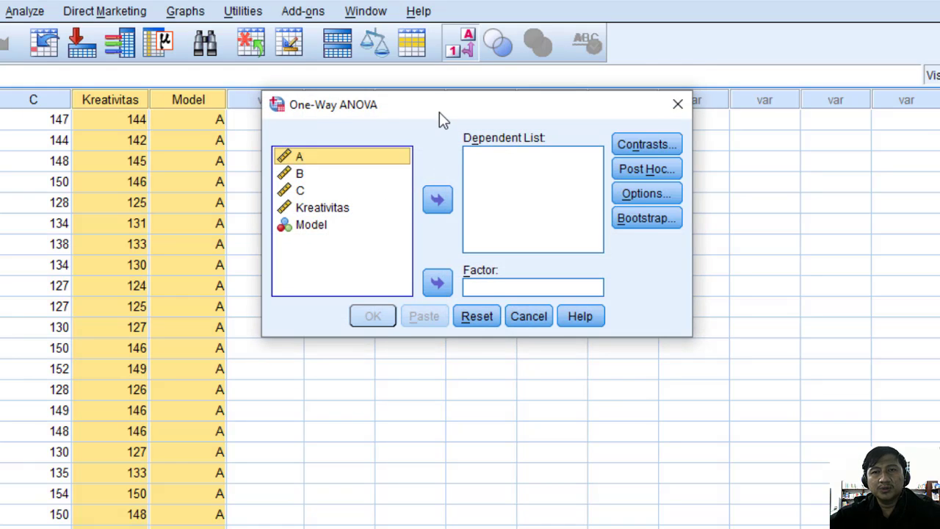
drag(439, 112, 400, 110)
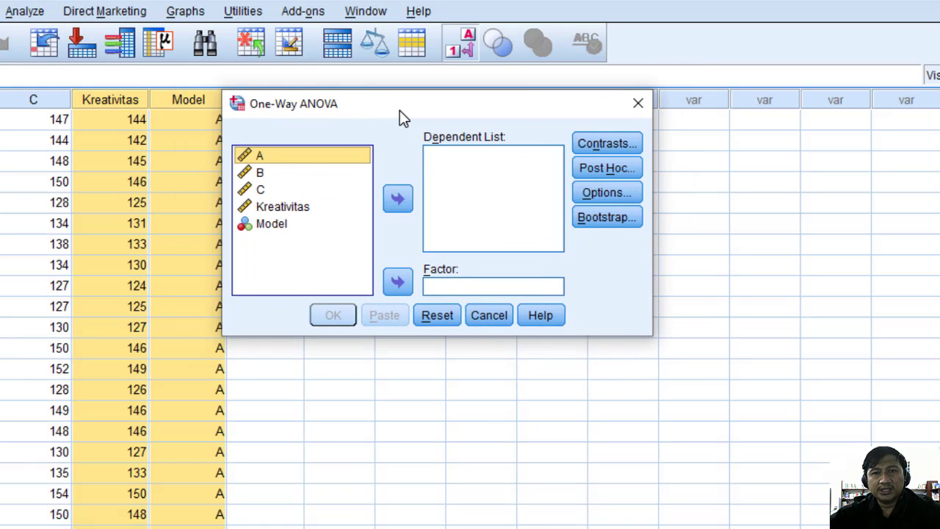
click(308, 211)
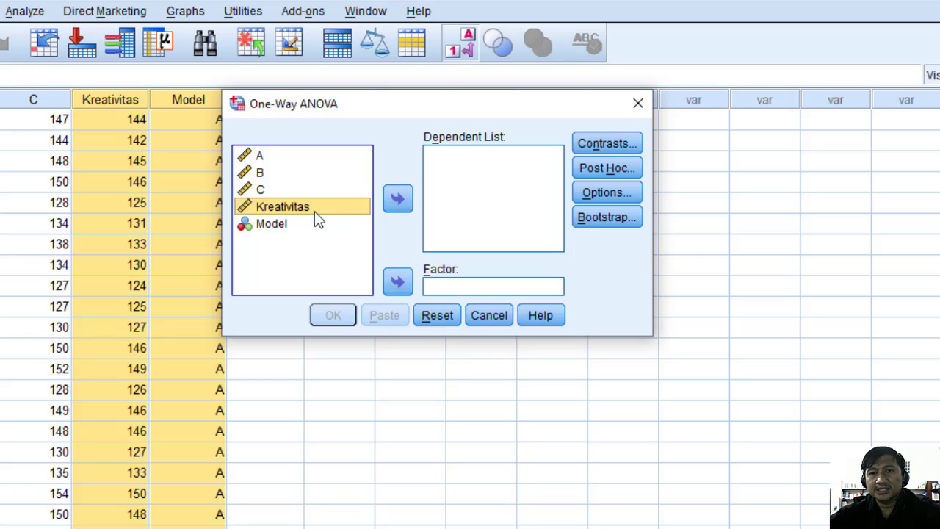
click(397, 200)
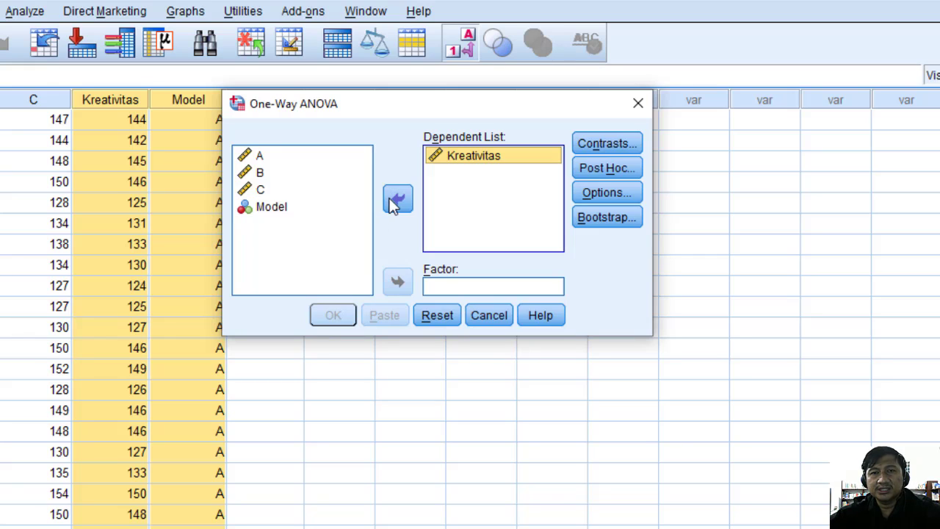
click(294, 212)
click(400, 282)
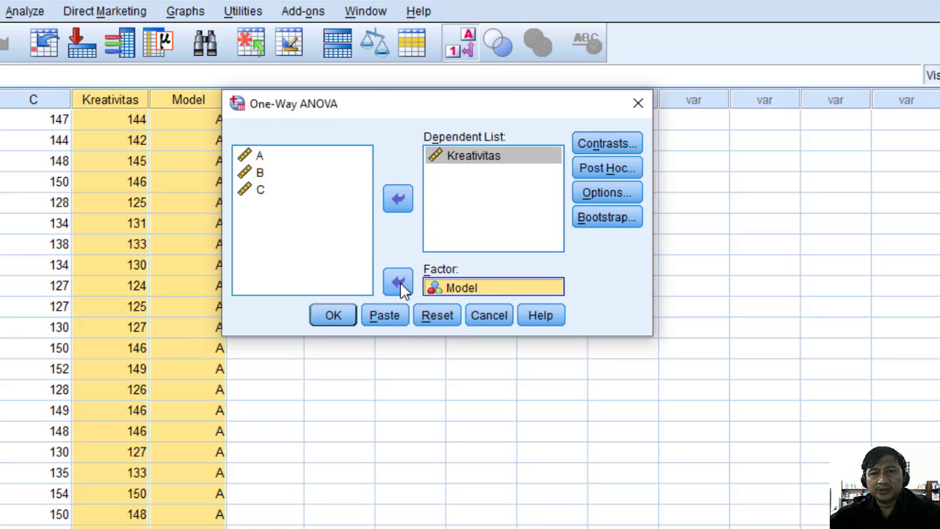
click(478, 286)
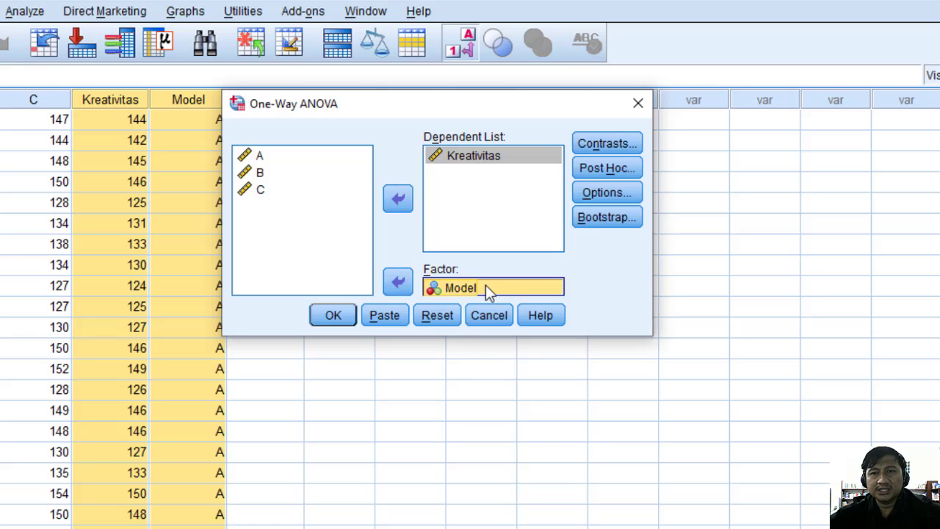
Step: Enable the Descriptive statistics and the Homogeneity of variance test in the One-Way ANOVA options
drag(497, 108, 436, 108)
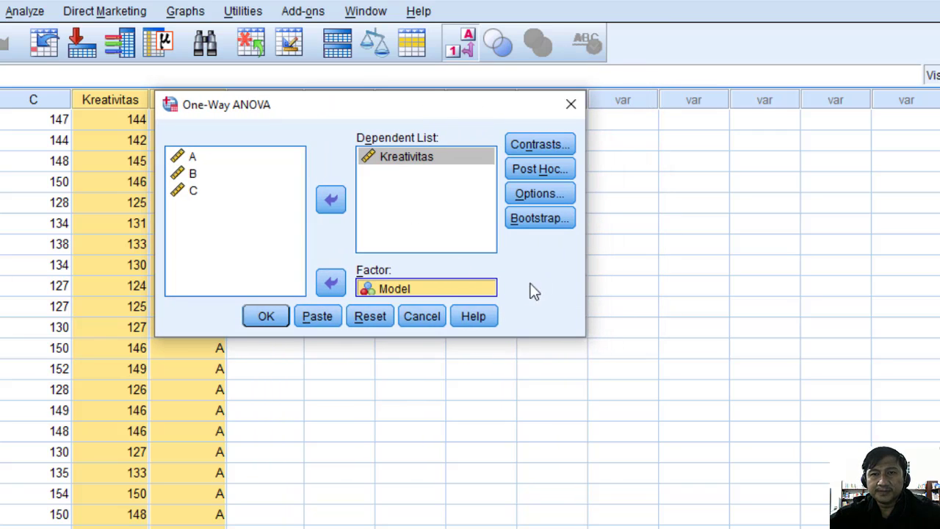
click(526, 194)
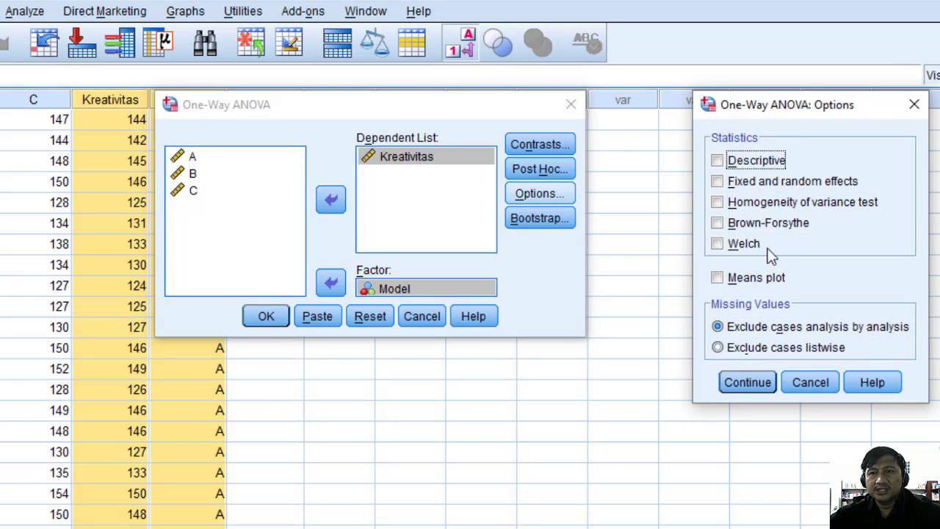
drag(783, 112, 678, 114)
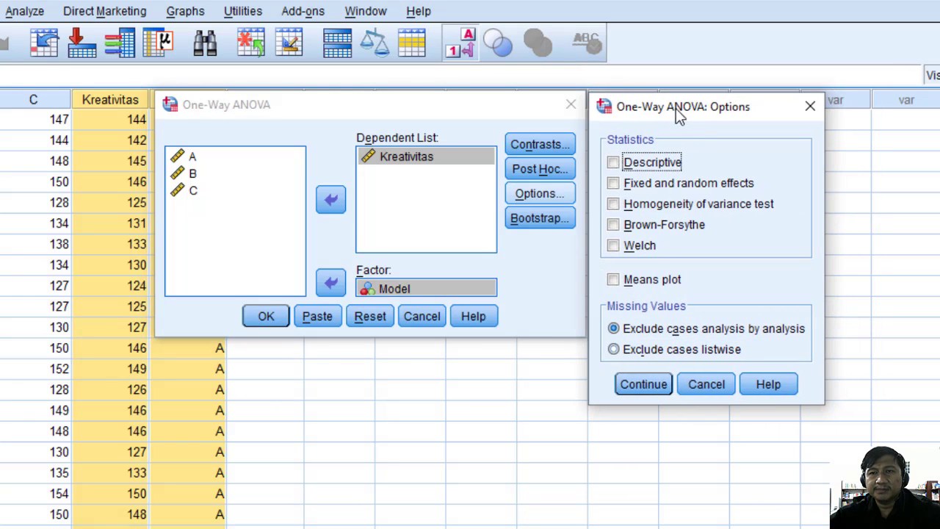
click(654, 163)
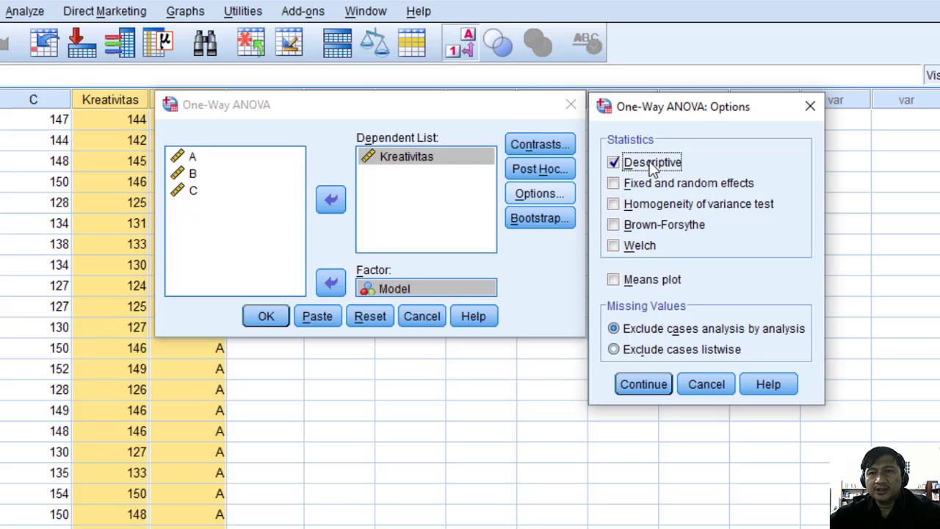
click(621, 210)
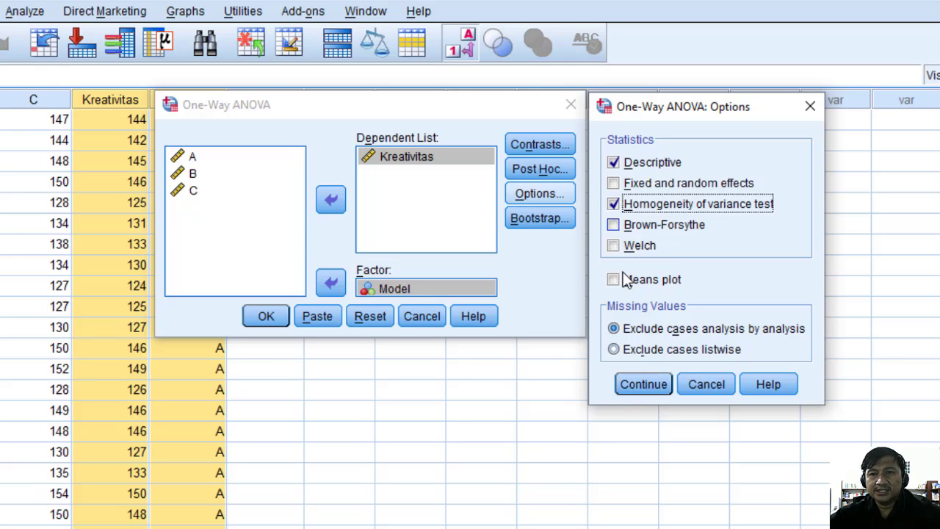
click(635, 386)
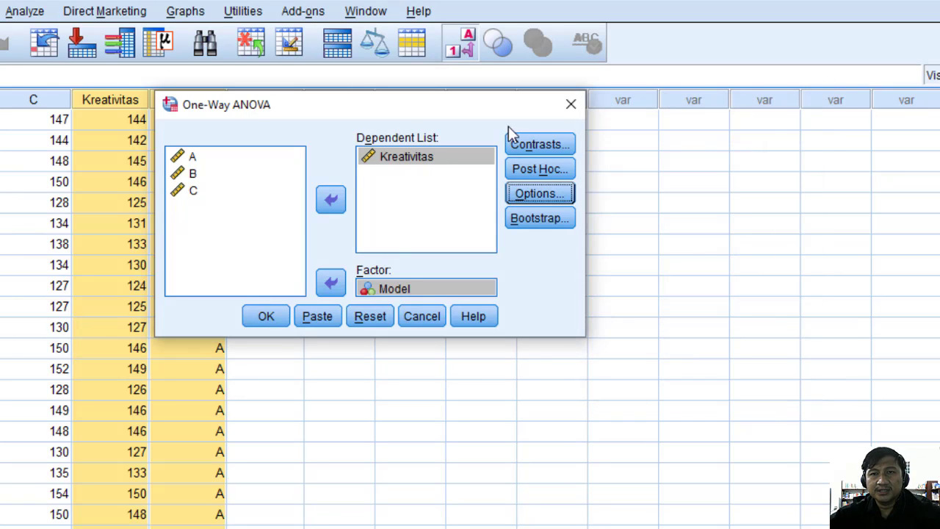
Step: Choose Tukey as the post hoc comparison under equal variances assumed and run the One-Way ANOVA
click(539, 172)
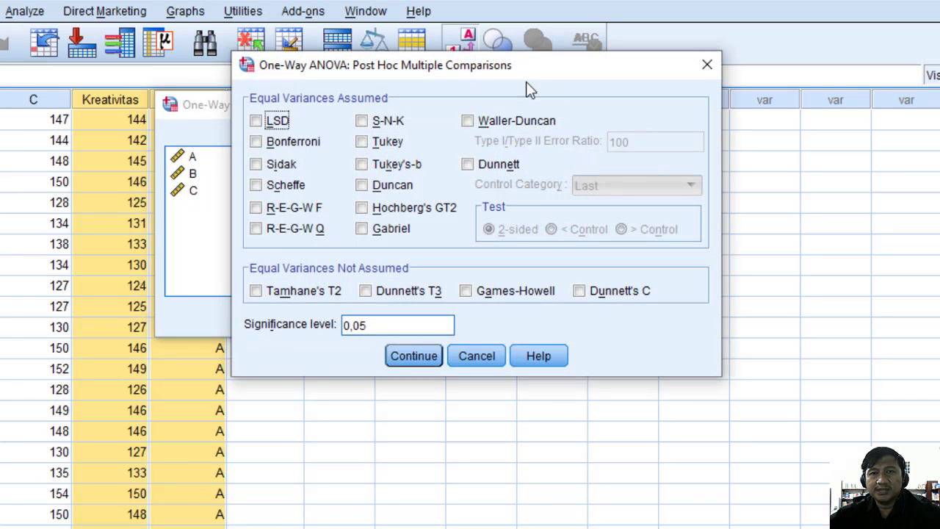
drag(526, 83, 463, 112)
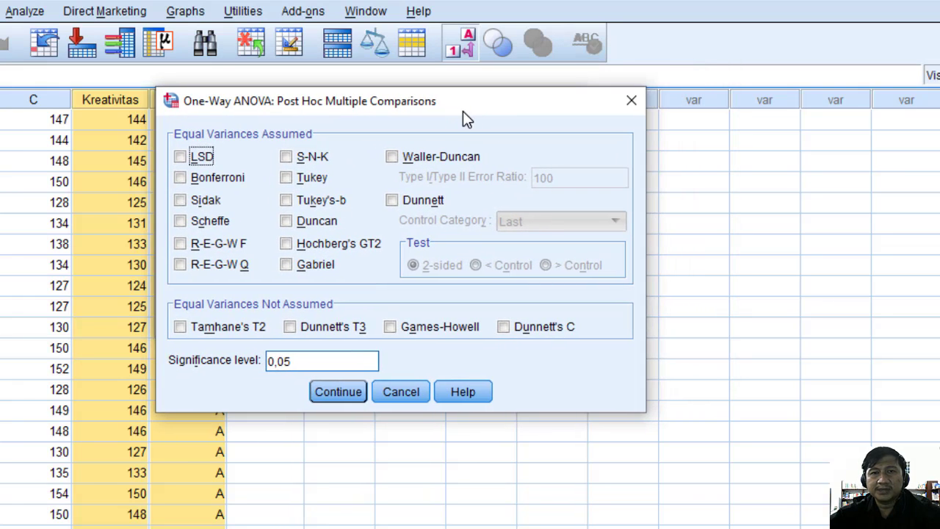
click(287, 179)
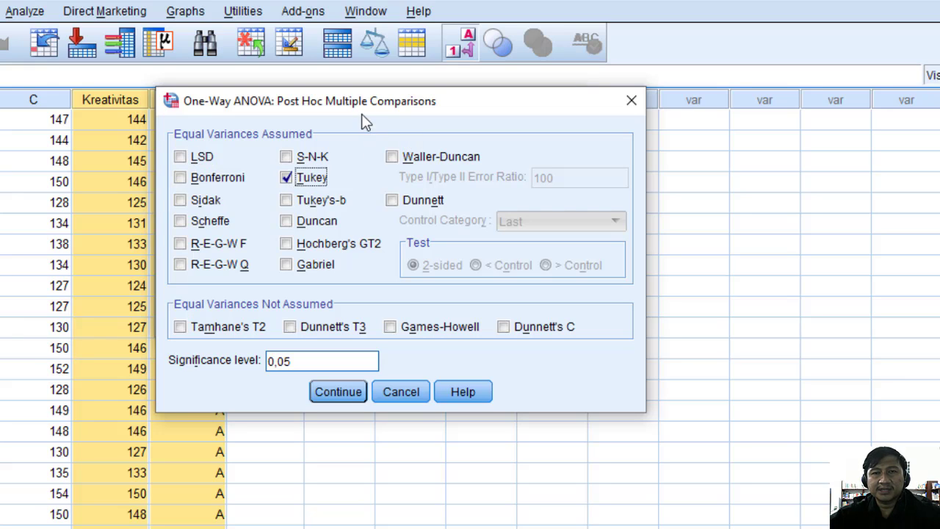
drag(361, 114, 326, 116)
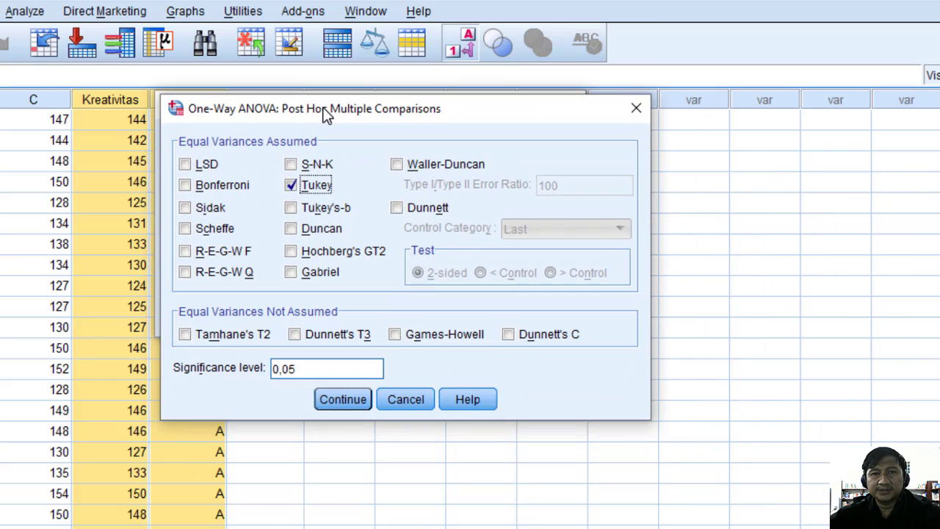
click(361, 401)
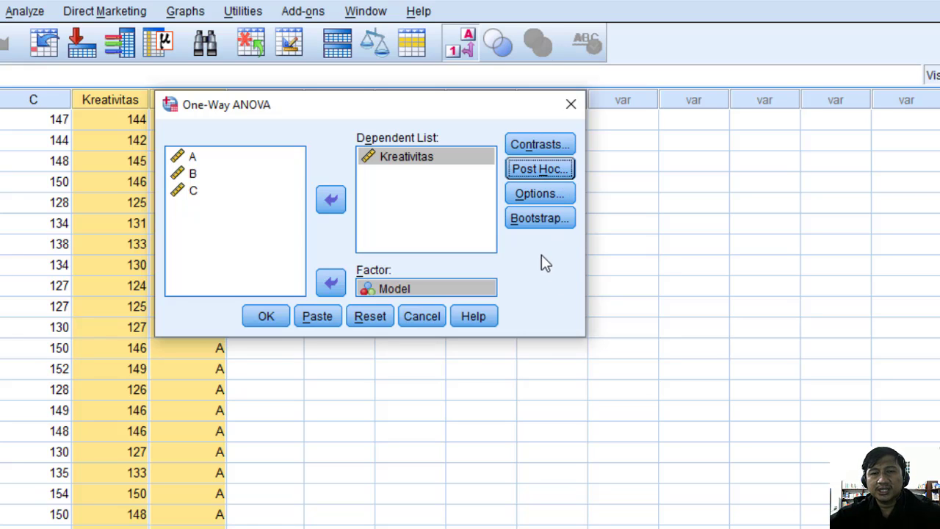
click(264, 317)
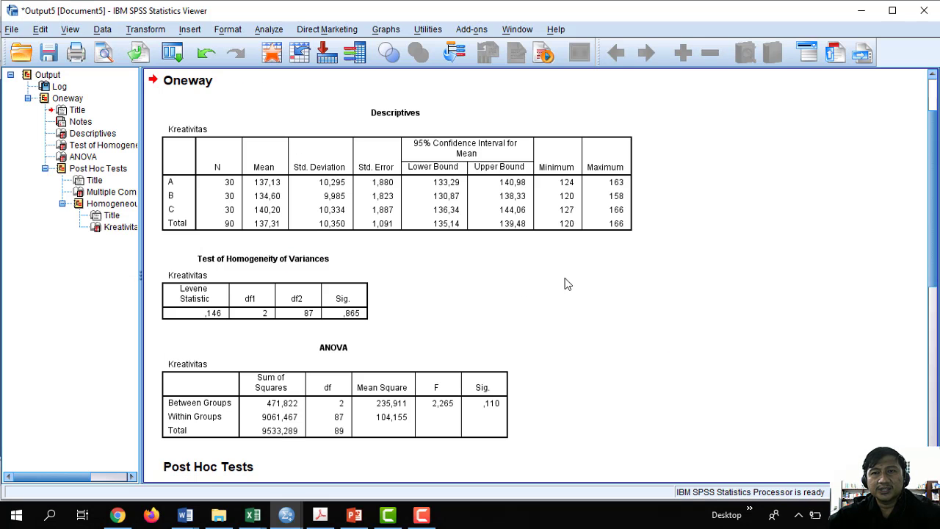
Step: Examine the Descriptives, Test of Homogeneity of Variances and ANOVA tables in the output
click(490, 189)
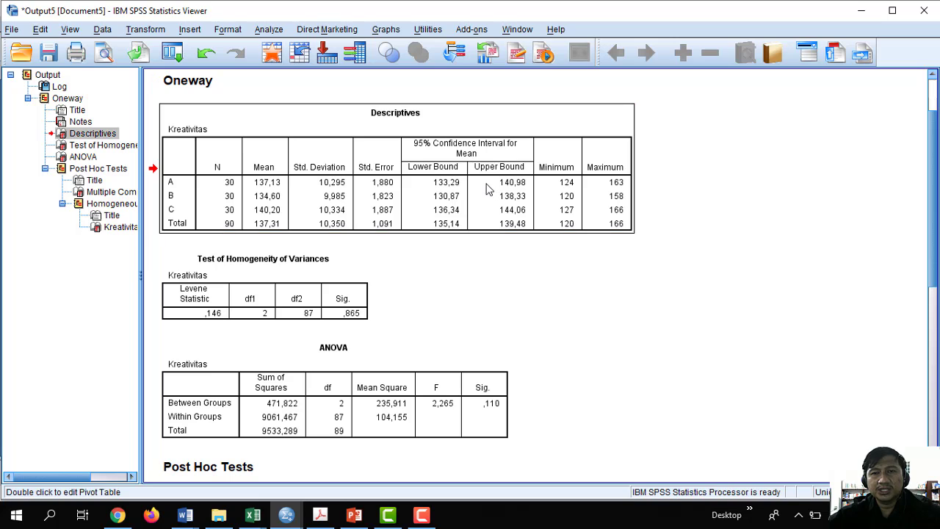
click(308, 289)
click(380, 391)
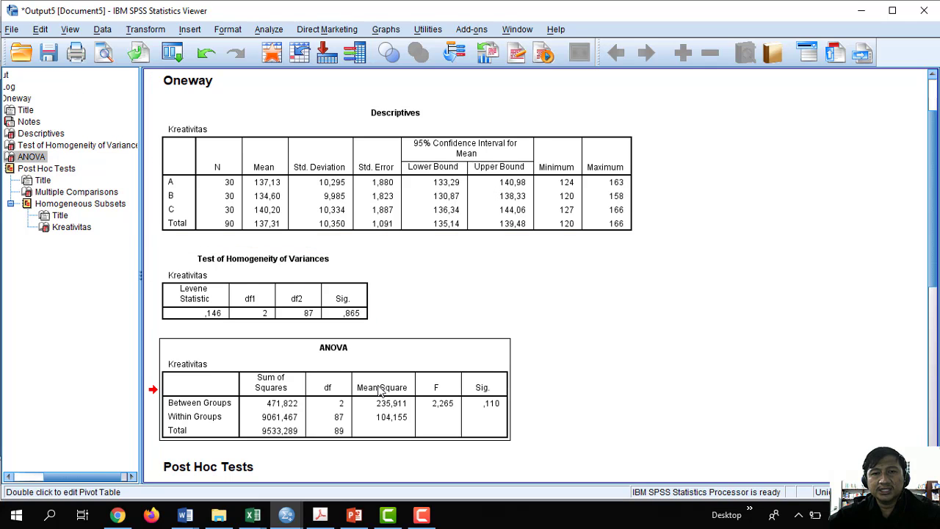
Step: Examine the Multiple Comparisons and Homogeneous Subsets tables in the output, and return to the Descriptives table and select it
scroll(380, 391, down, 3)
click(380, 390)
scroll(380, 390, down, 4)
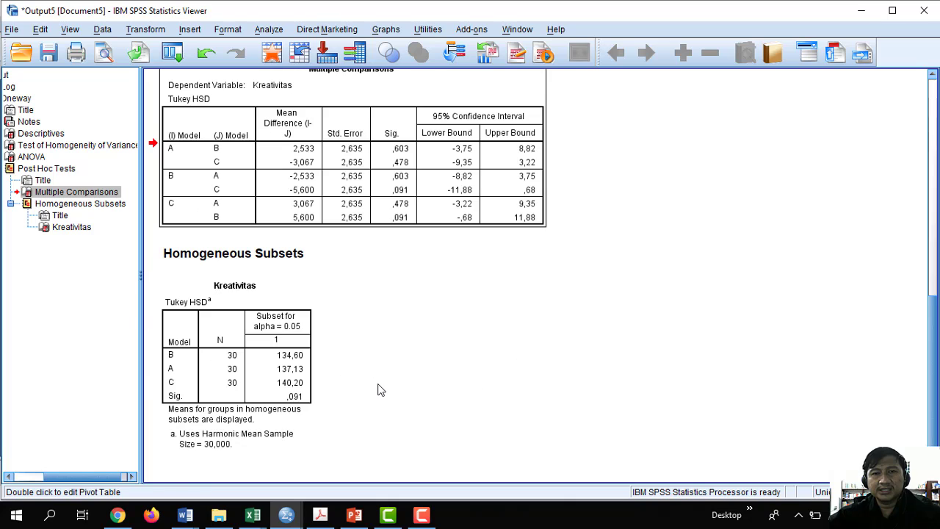
scroll(358, 344, up, 2)
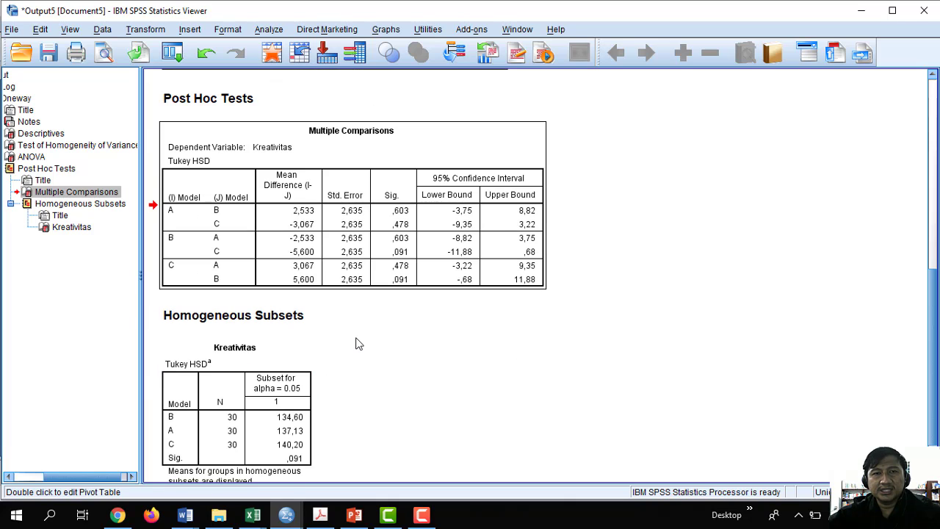
scroll(273, 239, up, 4)
scroll(327, 272, up, 10)
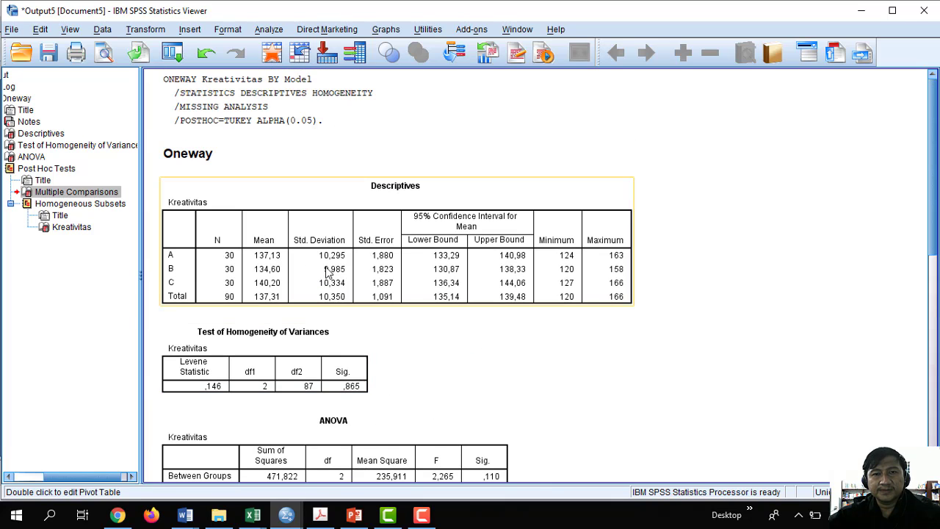
scroll(328, 273, down, 10)
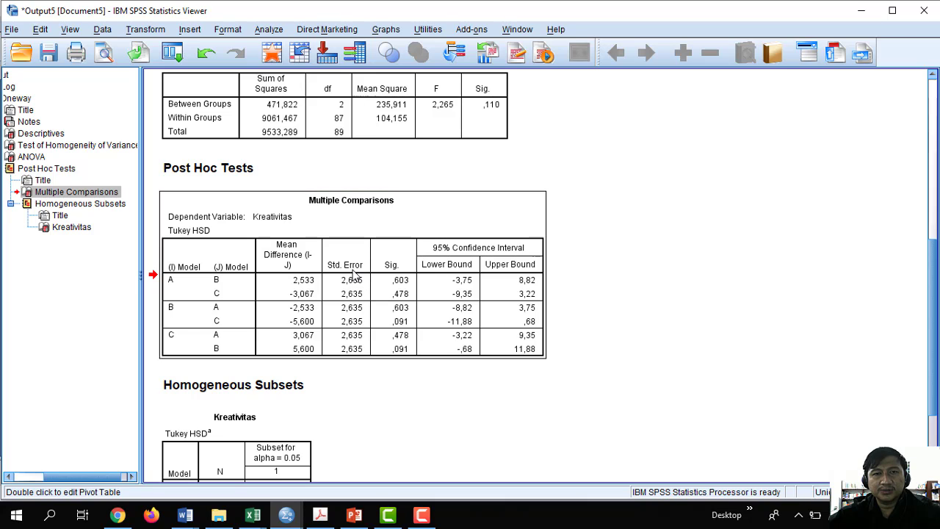
scroll(359, 246, up, 10)
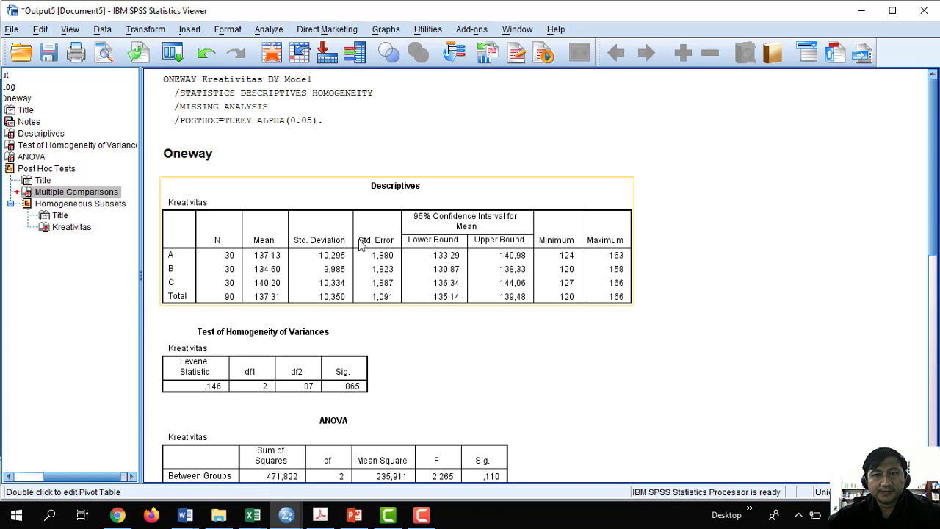
click(360, 246)
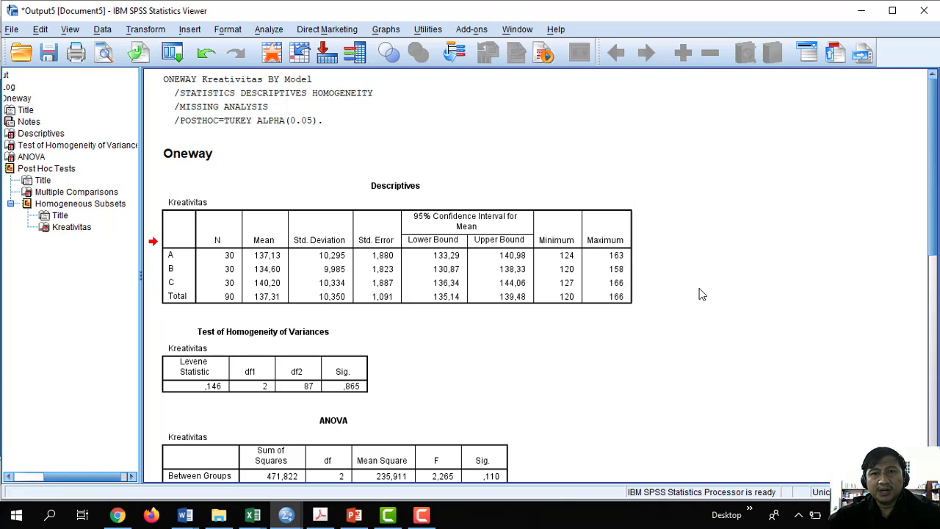
click(496, 253)
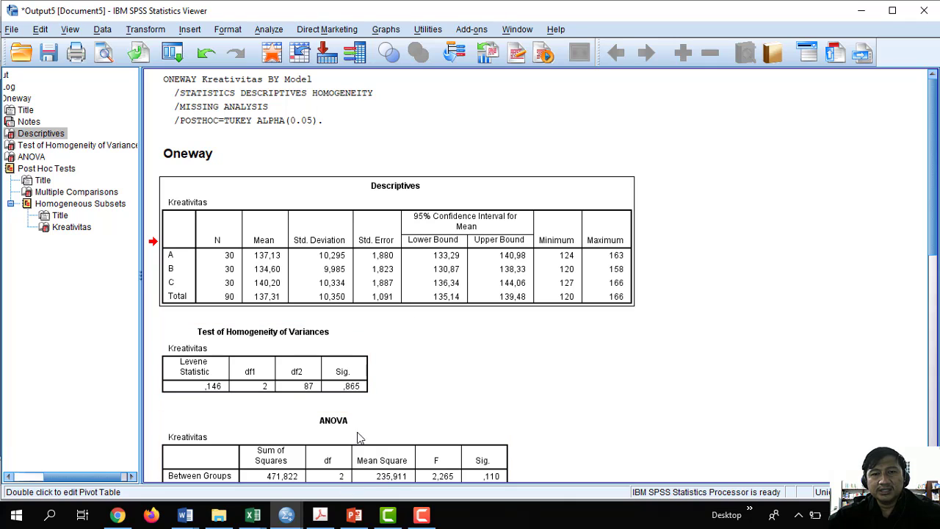
Step: Switch to Uji F Anova (new).pdf in Adobe Acrobat Pro and read the Output 1 (Deskriptif) section on page 3
click(319, 514)
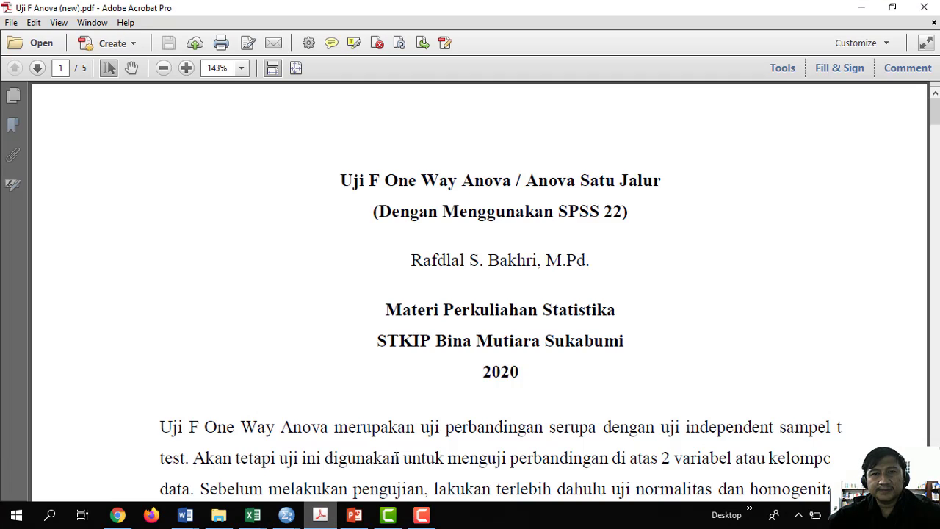
scroll(479, 300, down, 10)
drag(936, 138, 936, 285)
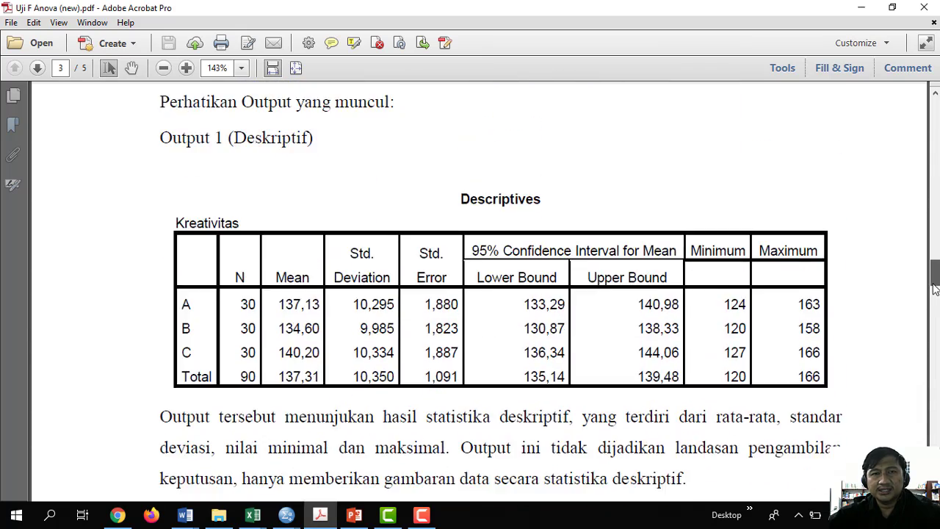
scroll(699, 252, up, 1)
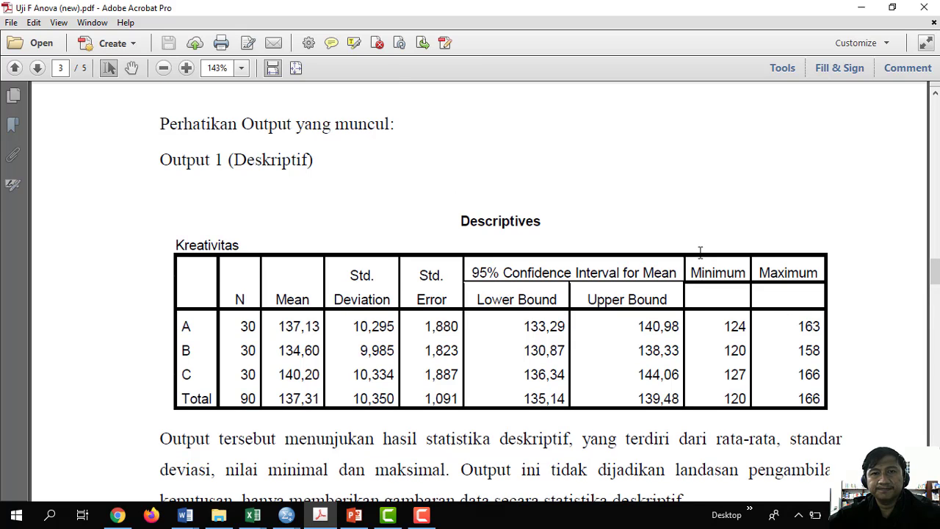
scroll(699, 251, down, 1)
scroll(699, 251, down, 3)
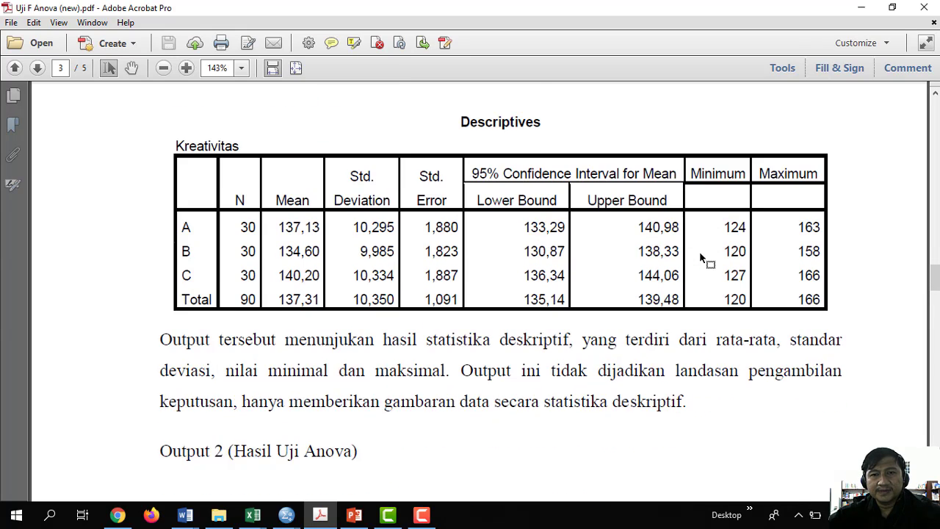